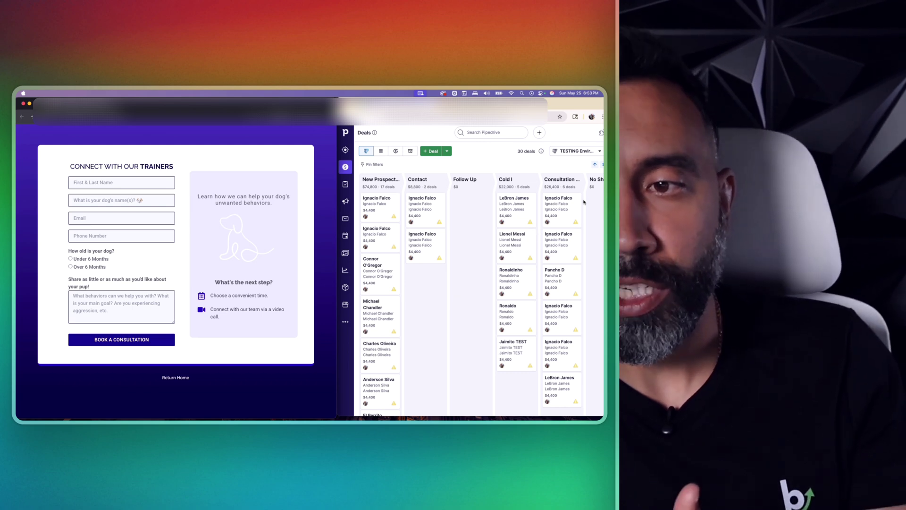
click(559, 182)
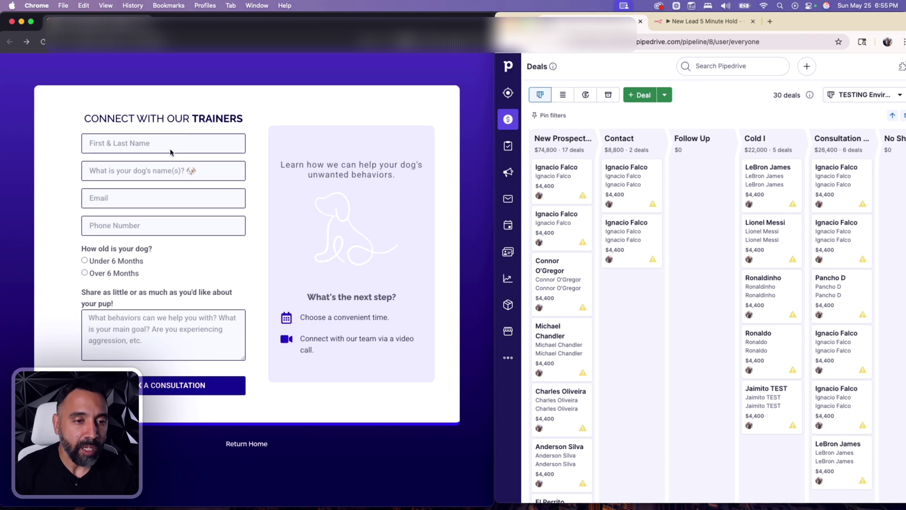
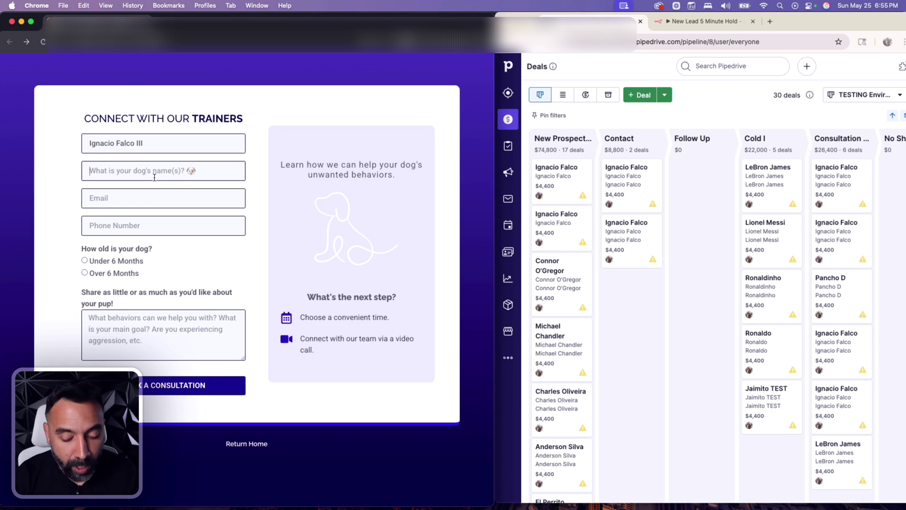
- Enter the lead's full name, e-mail address and phone number in the consultation form
text(Pupi)
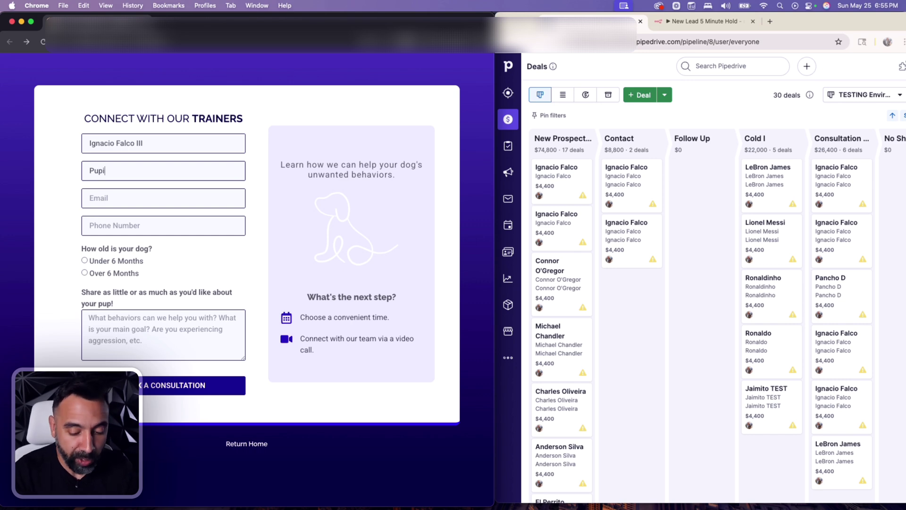
key(Tab)
key(Tab)
text(9547)
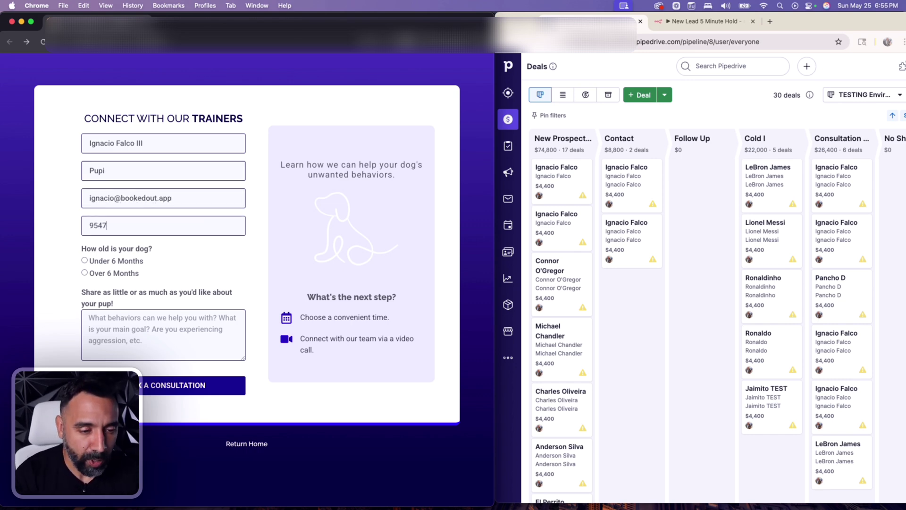
- Mark the dog as Over 6 Months, paste the Maltipoo aggression note, and submit the request
click(85, 272)
click(171, 340)
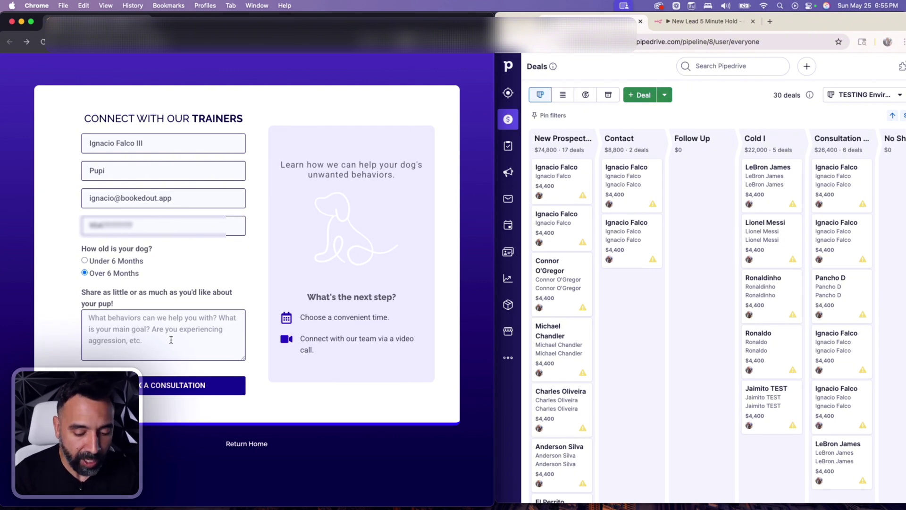
text(Hi, my dog's name is Pupi and he is a 15-year old Maltipoo, and he's very aggressive with my 1-year-old.)
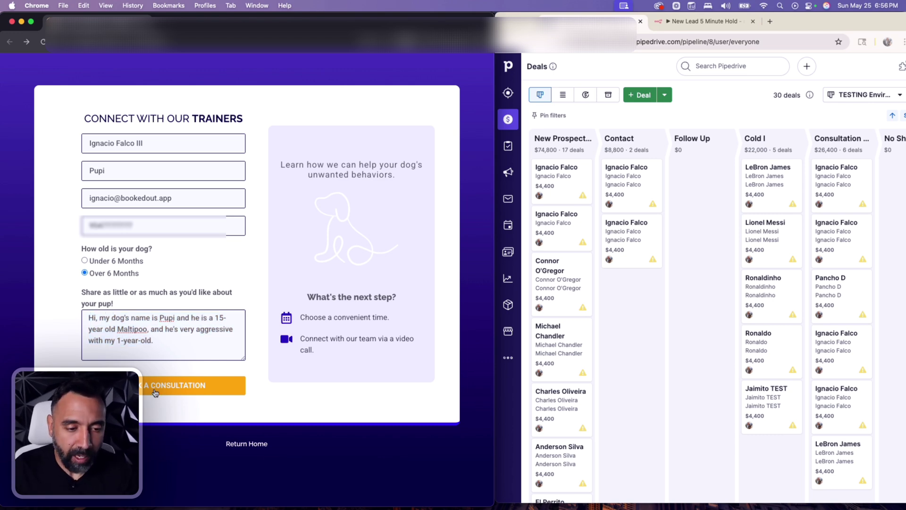
click(155, 392)
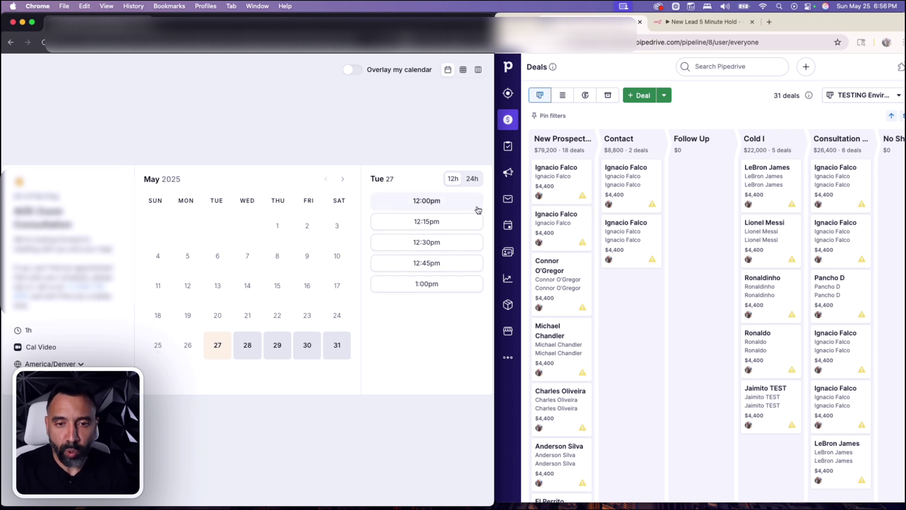
- Book the May 27 1:00pm slot with Yes for the aggression question and confirm
click(446, 288)
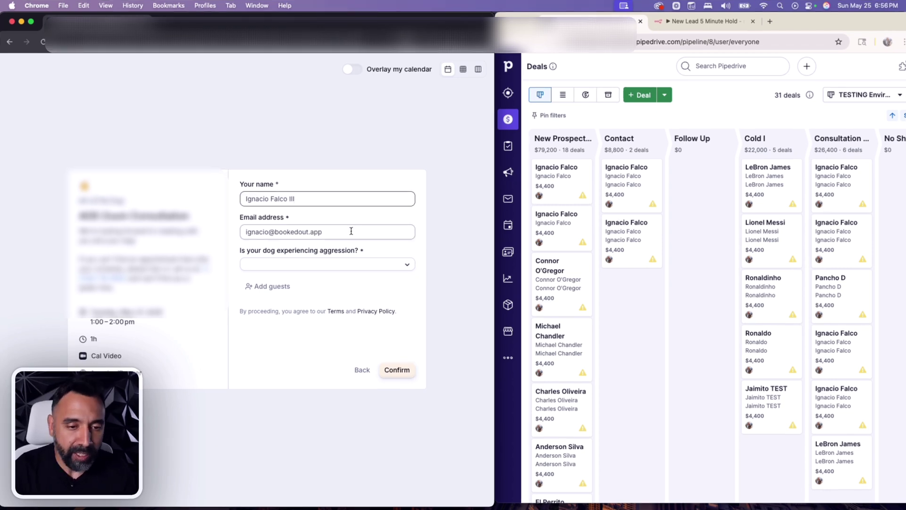
click(350, 265)
click(350, 280)
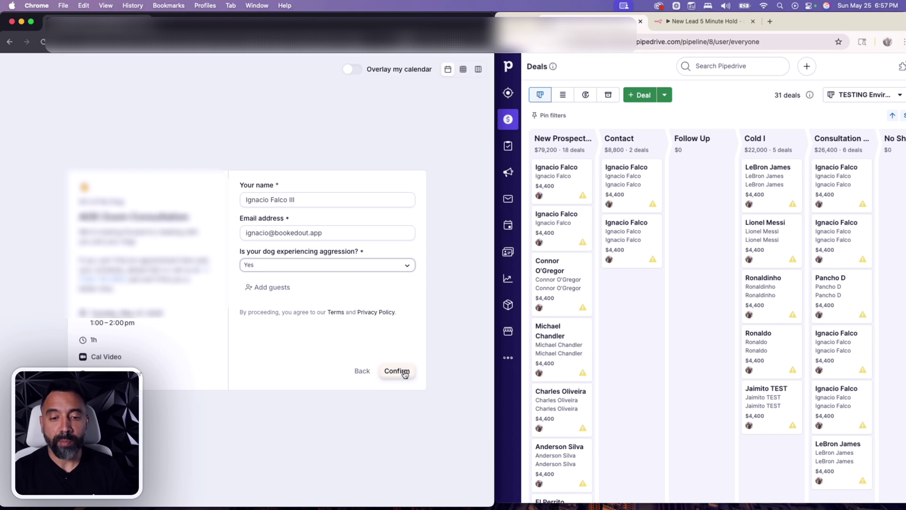
click(404, 374)
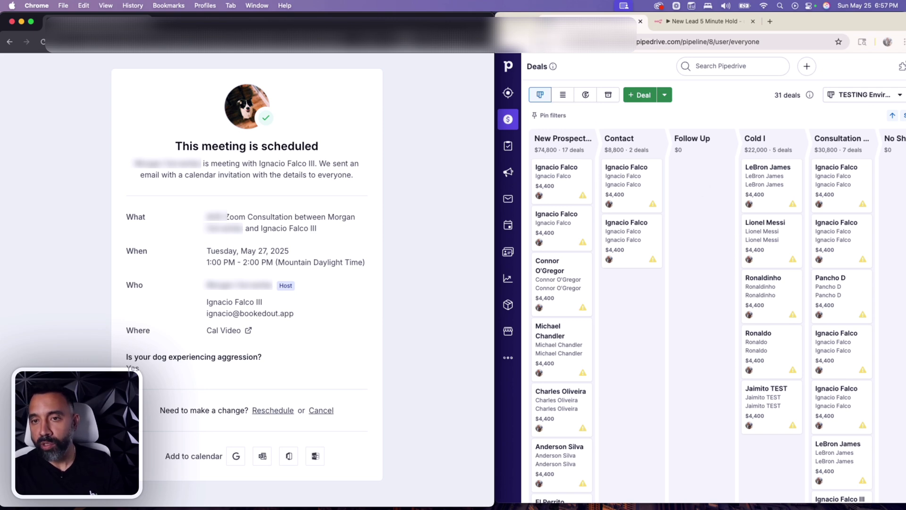
- Reload the Deals board, open the new lead's Consultation Set deal, then return to the pipeline
click(538, 42)
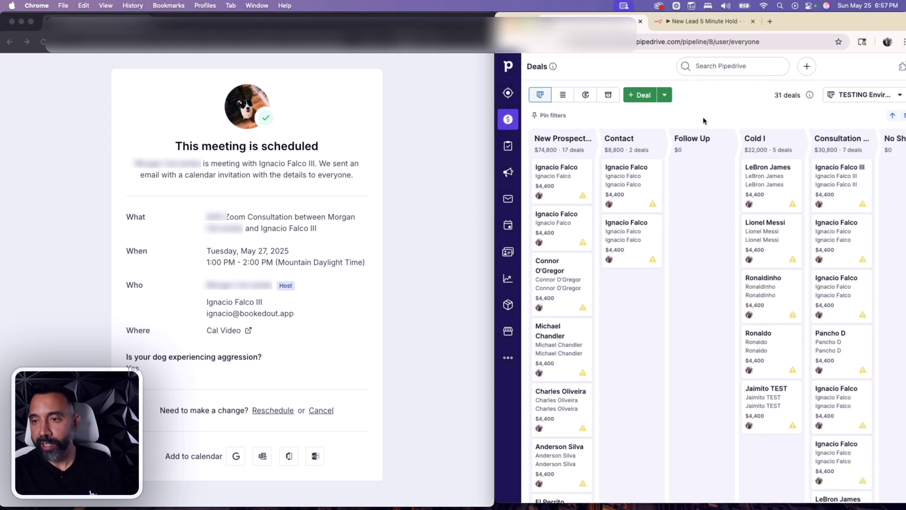
click(850, 196)
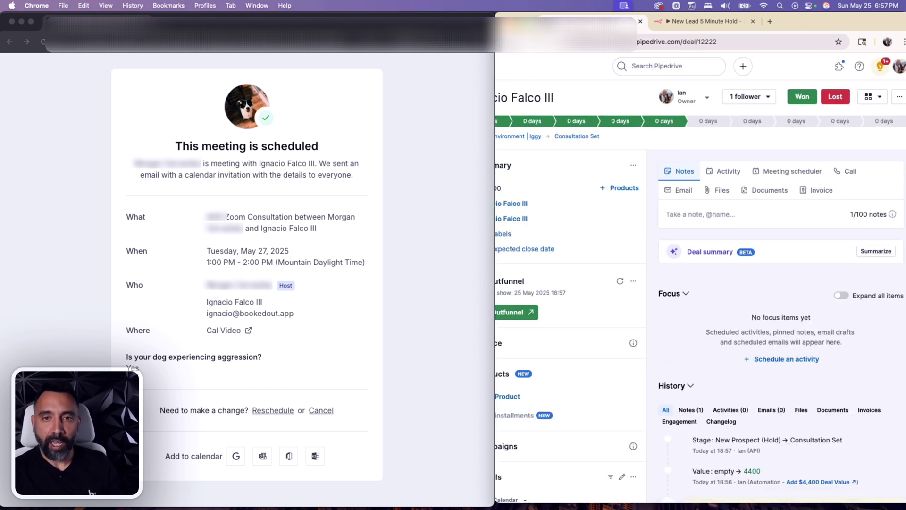
click(504, 42)
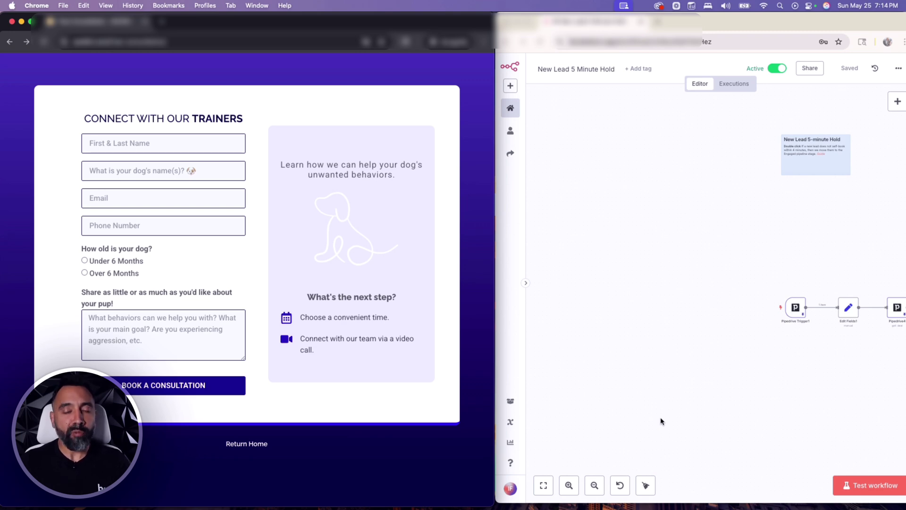
click(505, 345)
drag(495, 342, 64, 349)
scroll(492, 362, right, 10)
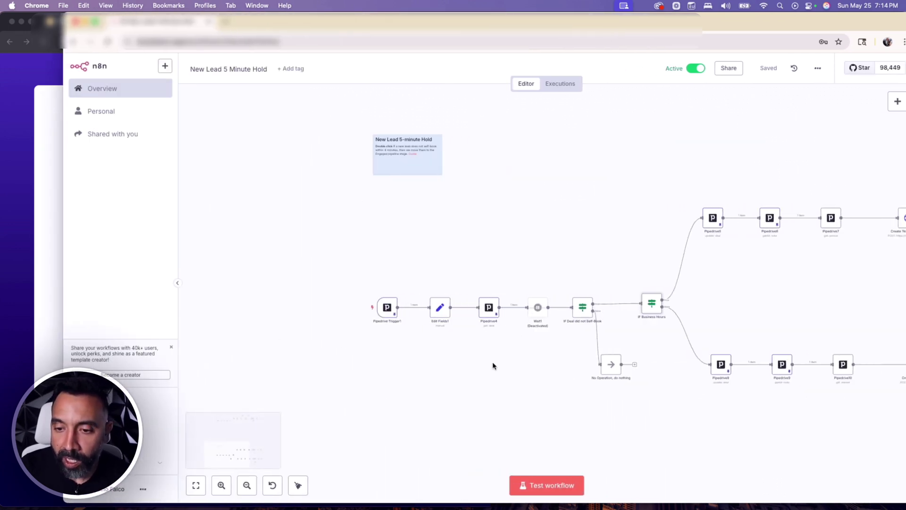
scroll(493, 366, right, 2)
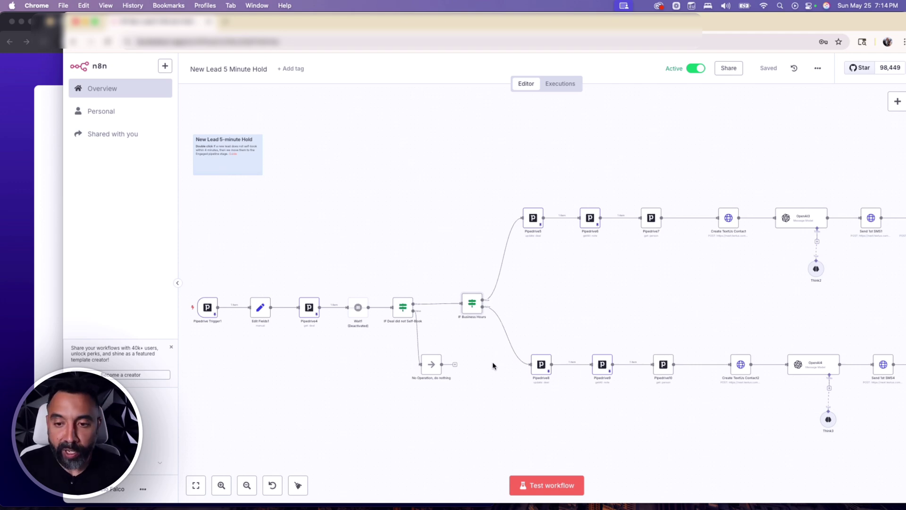
scroll(607, 415, right, 5)
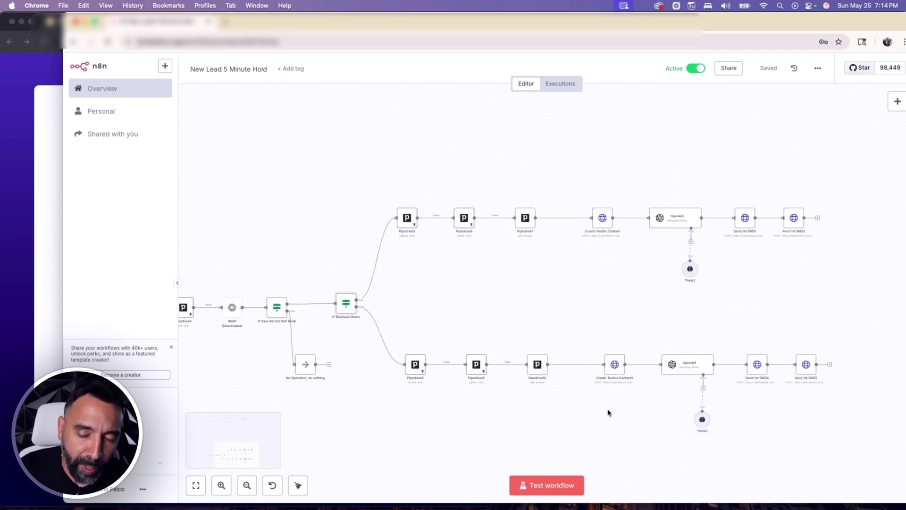
scroll(608, 415, left, 10)
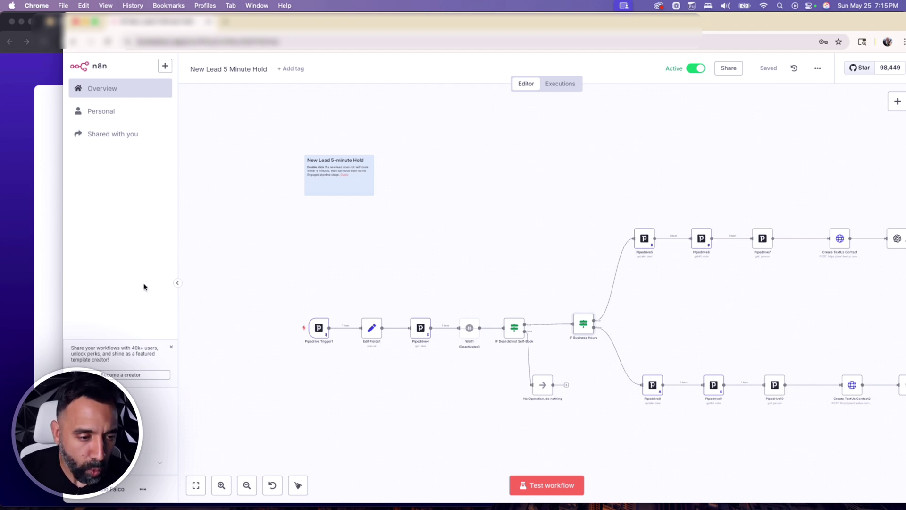
drag(62, 286, 498, 277)
click(102, 145)
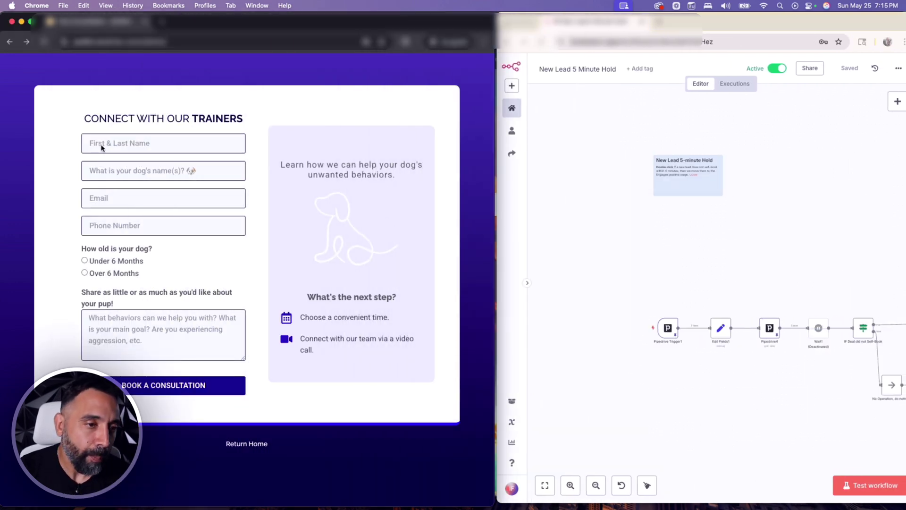
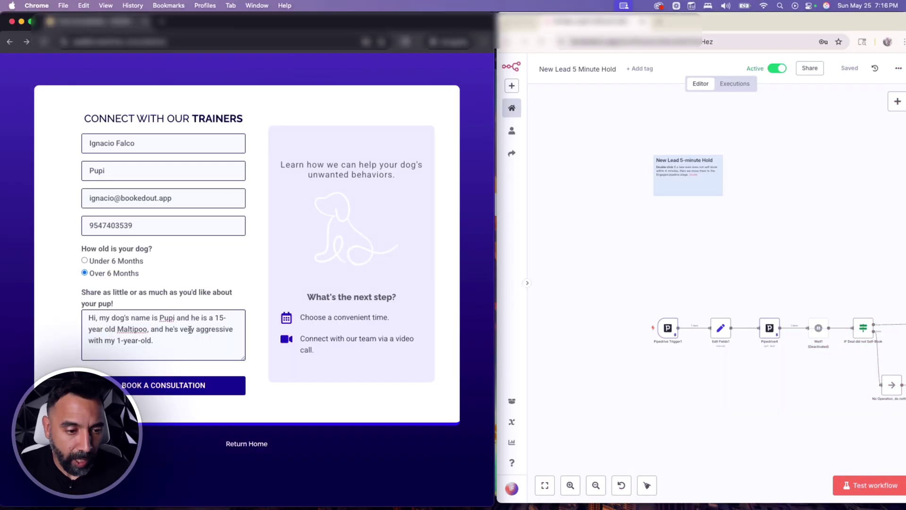
- Resubmit the consultation request for the same lead, close the Cal.com page unbooked, and widen n8n
click(178, 382)
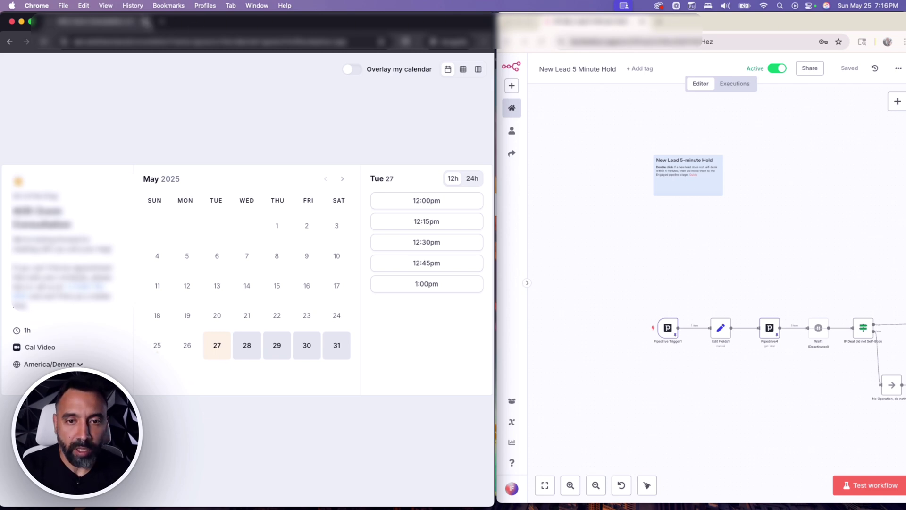
click(146, 21)
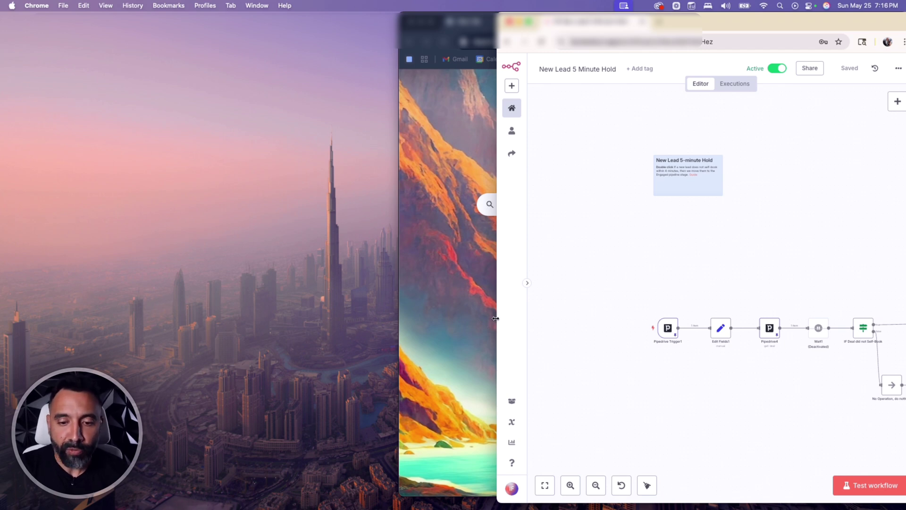
drag(497, 319, 3, 307)
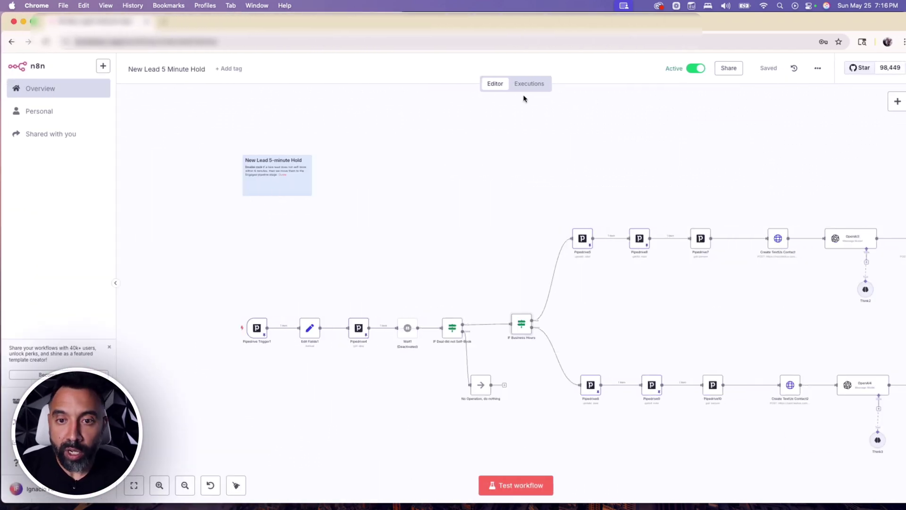
- Open the May 25 19:16:12 execution (succeeded in 4.748s) and scroll across its executed path
click(528, 88)
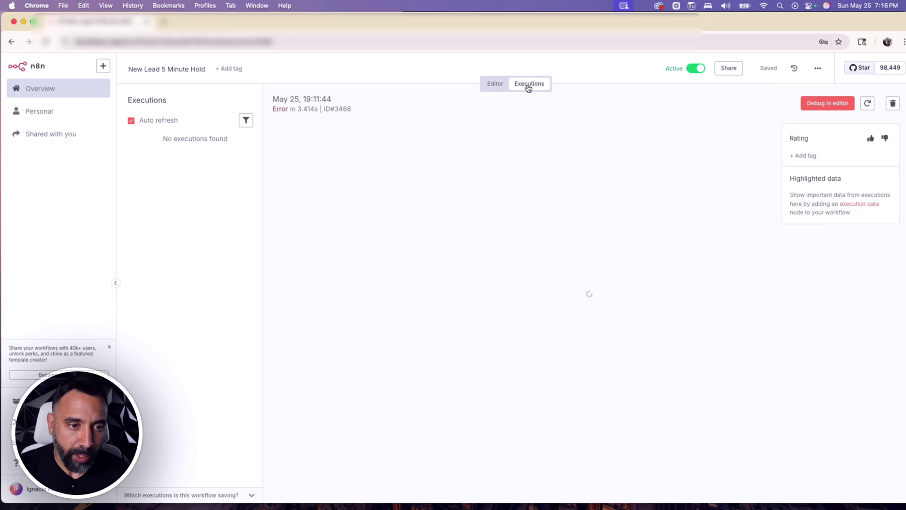
click(184, 152)
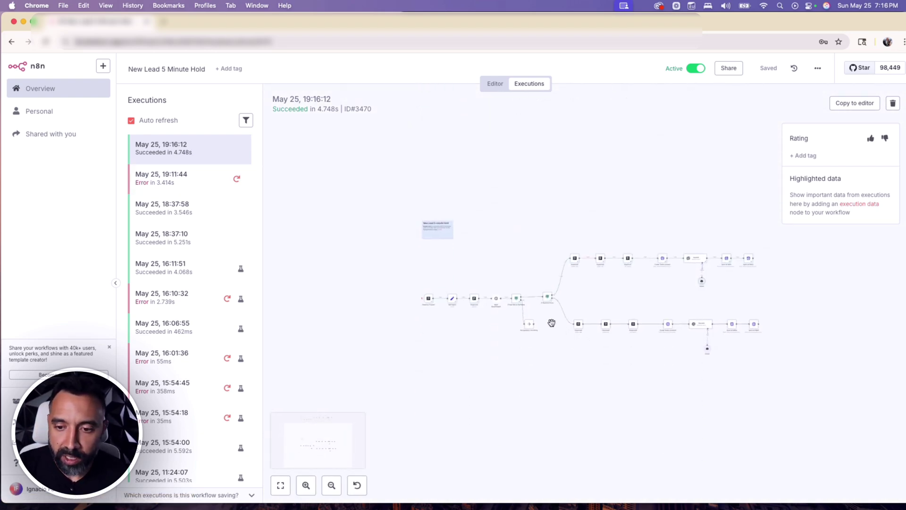
scroll(551, 322, up, 5)
scroll(333, 308, up, 2)
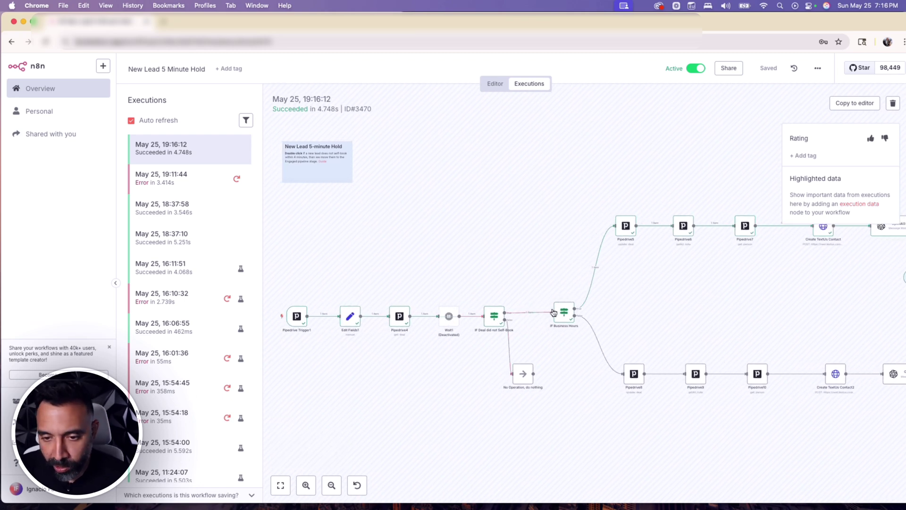
scroll(719, 282, right, 10)
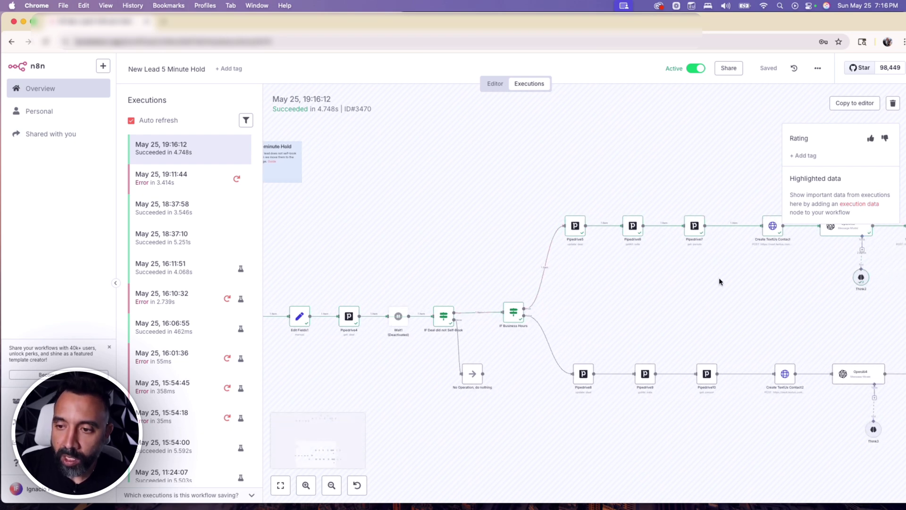
scroll(718, 282, right, 3)
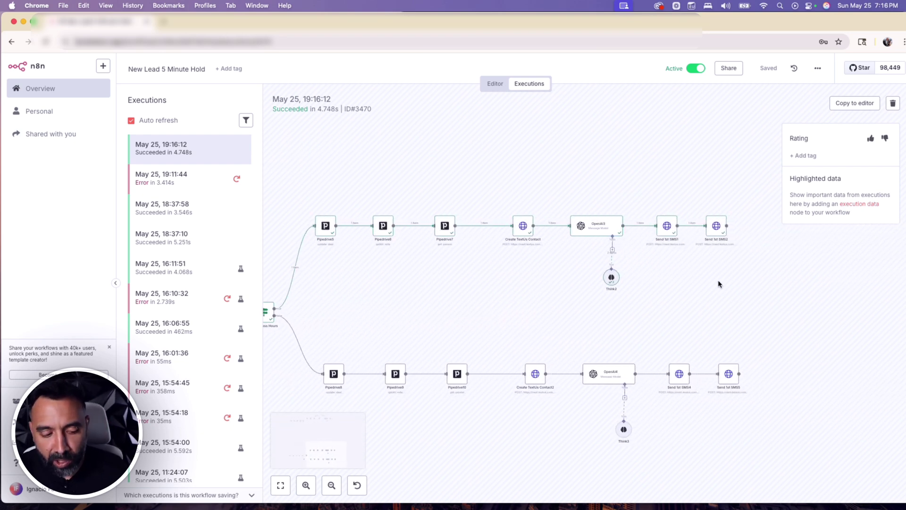